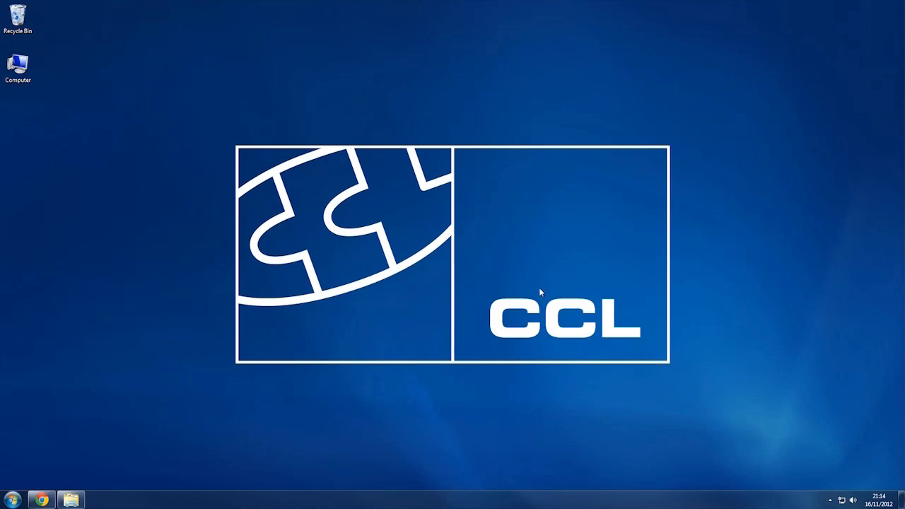
Step: Search Google for "microsoft security essentials" in Chrome and open the Microsoft Windows download page from the results
mouse_move(42, 499)
click(87, 420)
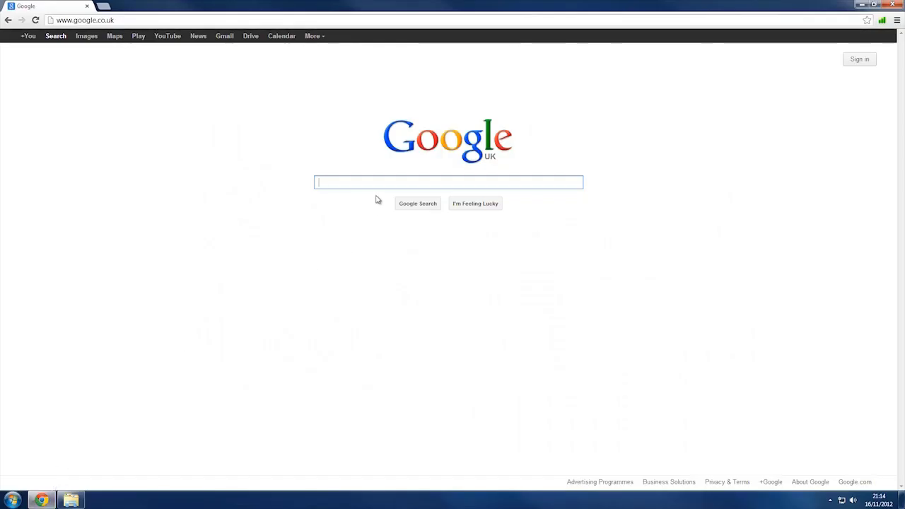
text(microsfot)
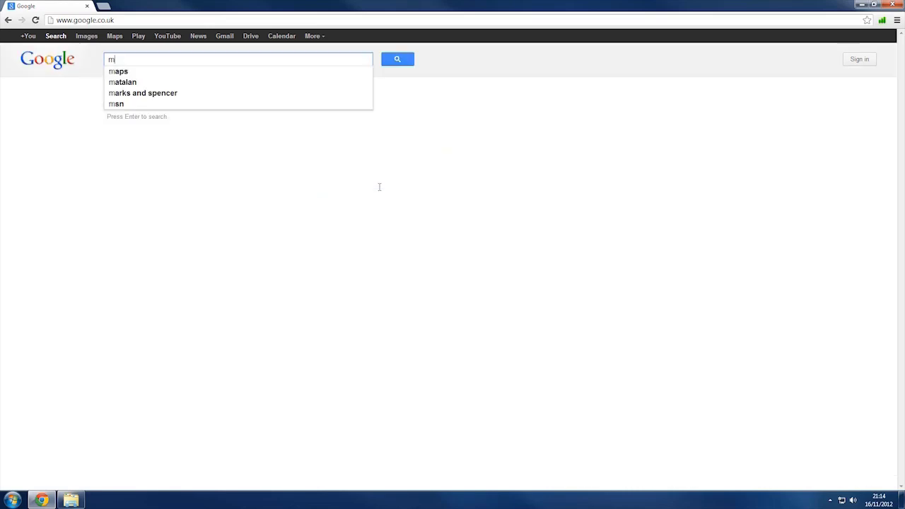
key(BackSpace)
key(BackSpace)
key(BackSpace)
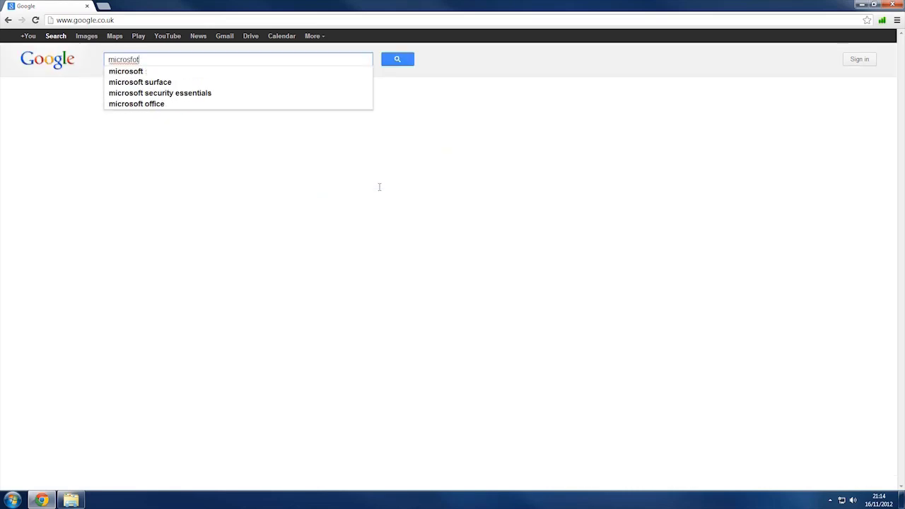
text(oft se)
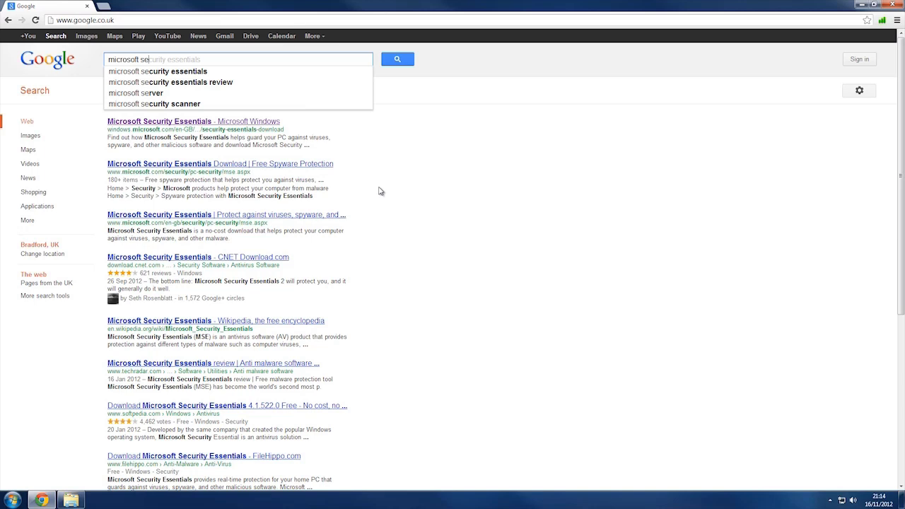
key(Down)
key(Return)
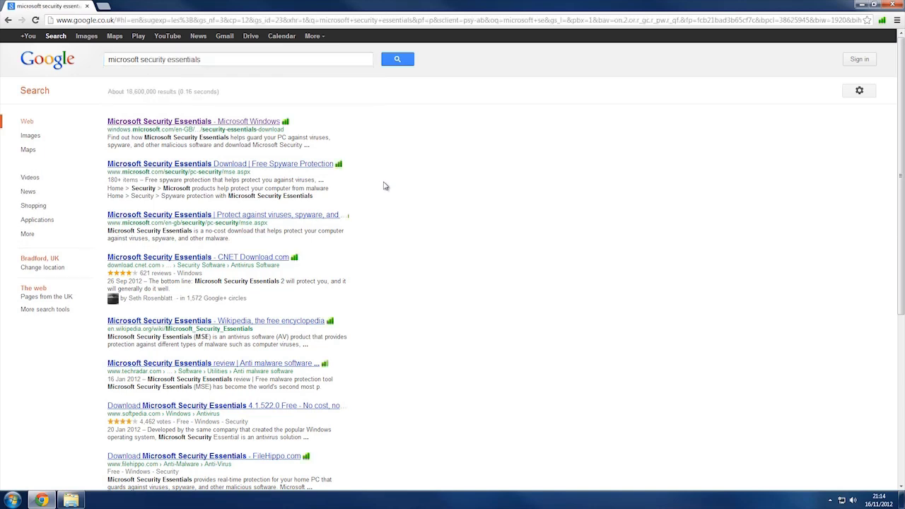
click(188, 125)
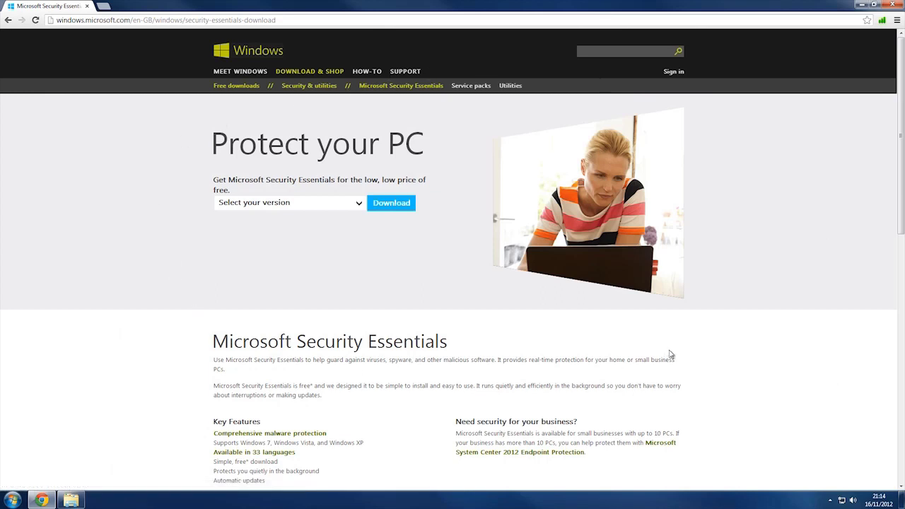
Step: Download the Windows Vista / Windows 7 64-bit version, run mseinstall.exe, and minimize the browser
click(308, 207)
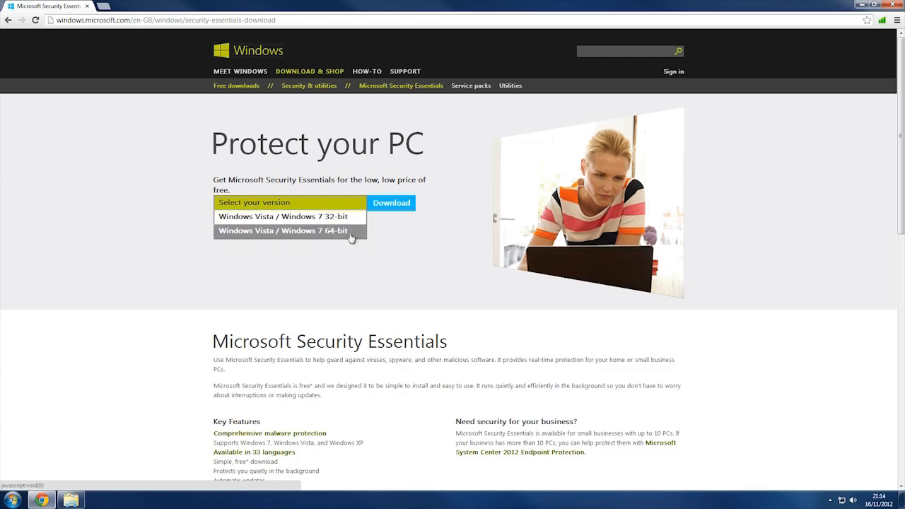
click(307, 233)
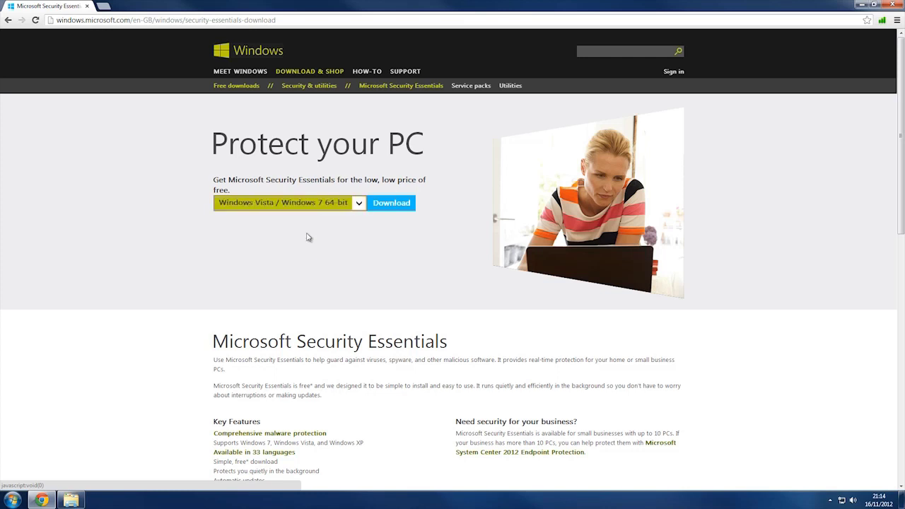
click(389, 205)
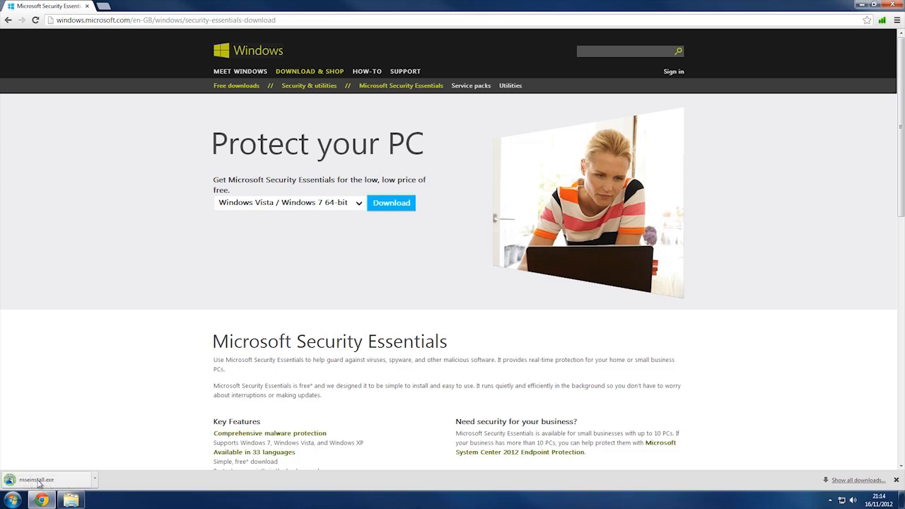
click(46, 484)
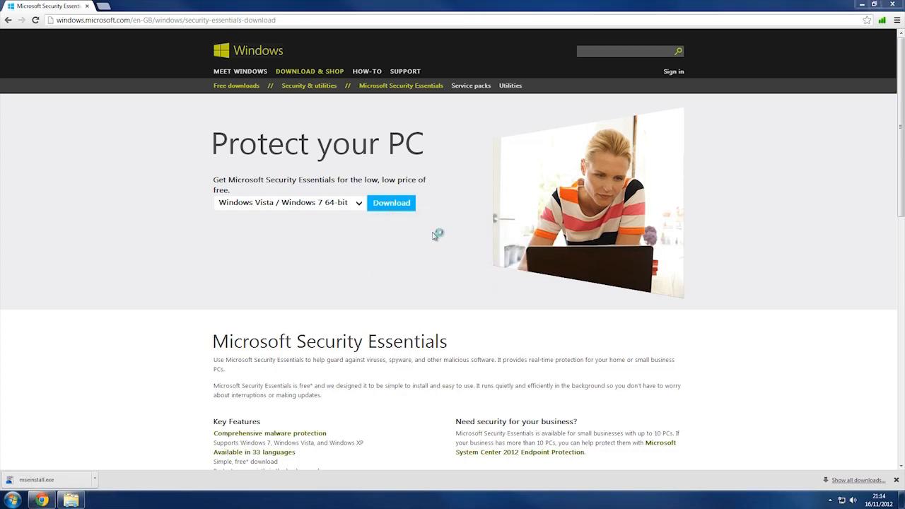
click(860, 4)
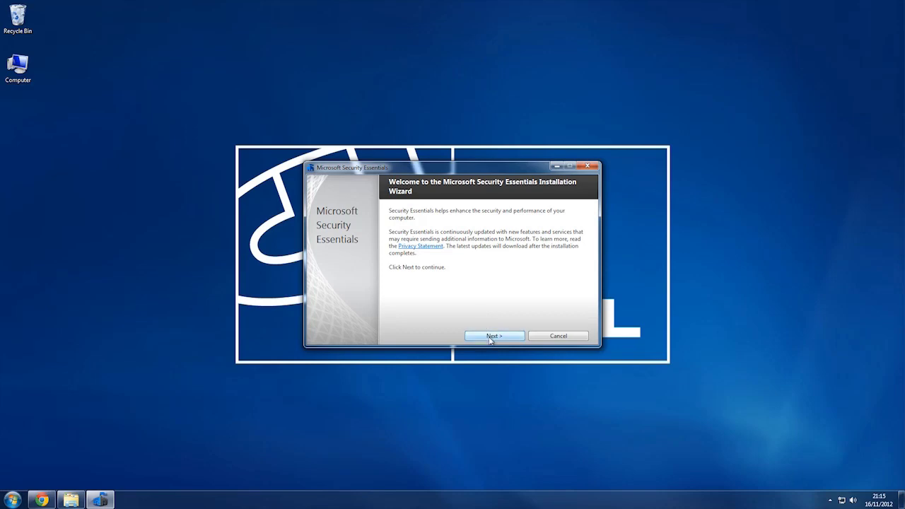
Step: Accept the software license terms in the installation wizard and join the Customer Experience Improvement Program
click(491, 338)
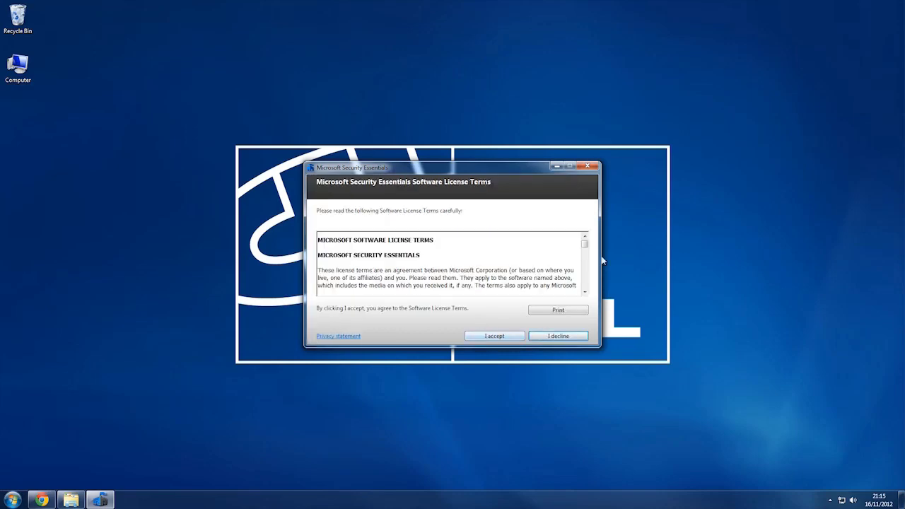
drag(585, 244, 586, 291)
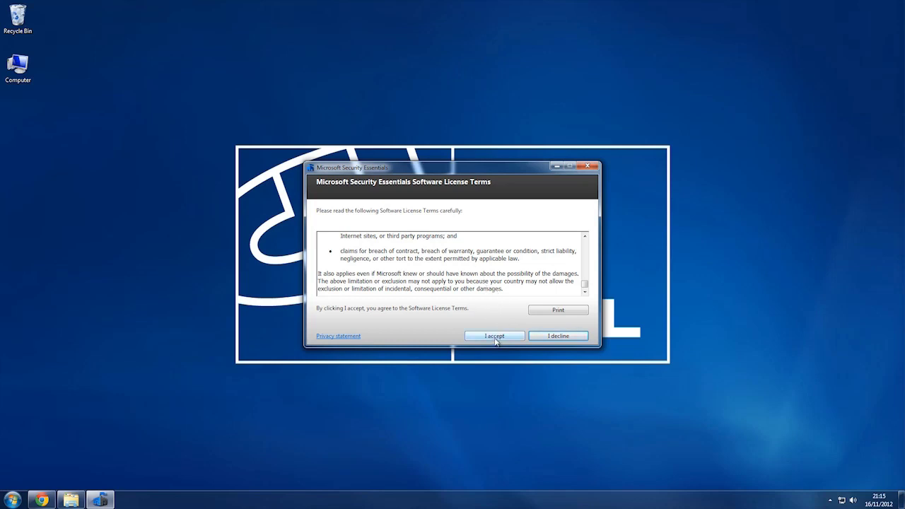
click(495, 336)
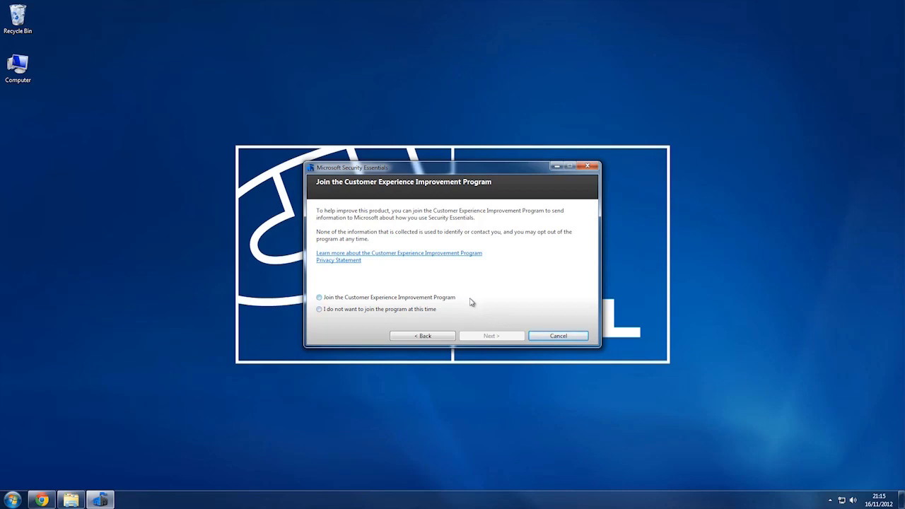
click(342, 299)
click(493, 339)
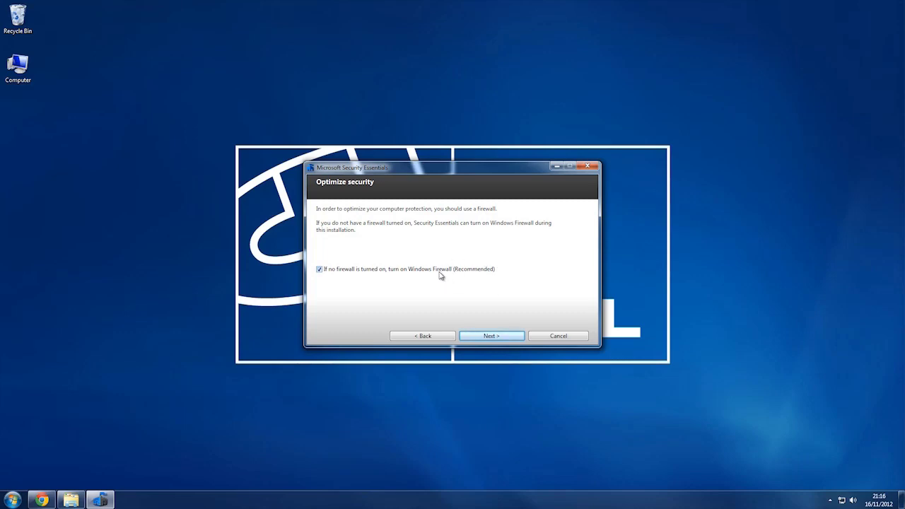
Step: Install Security Essentials with the Windows Firewall option kept on, and finish the wizard with the post-update threat scan enabled
click(487, 339)
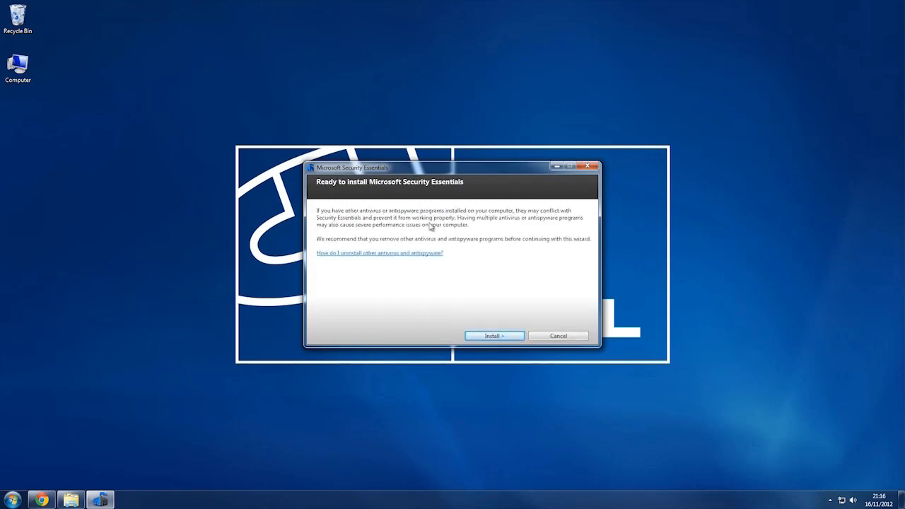
click(478, 336)
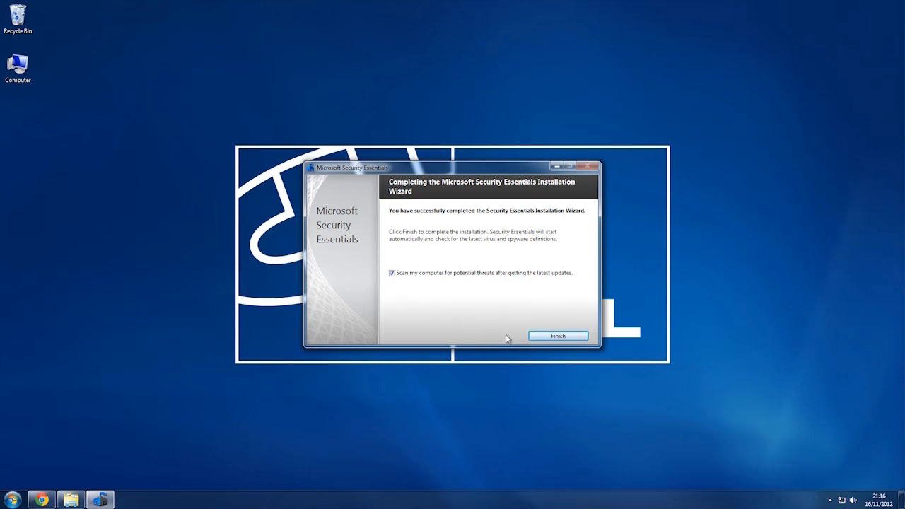
click(558, 336)
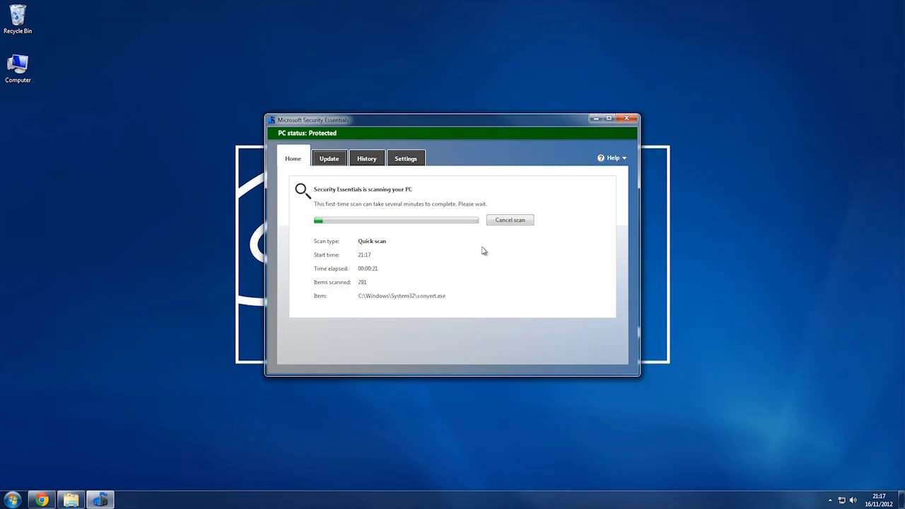
Step: Cancel the running first-time scan and switch the scan option to Full, ending on Custom
click(506, 224)
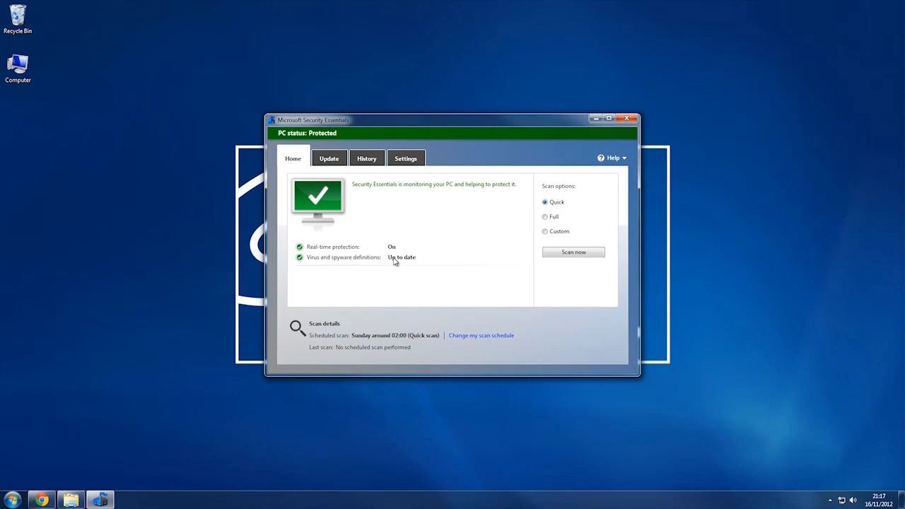
mouse_move(395, 262)
mouse_move(553, 217)
click(546, 217)
click(545, 233)
Step: Request an update of the virus and spyware definitions
click(329, 159)
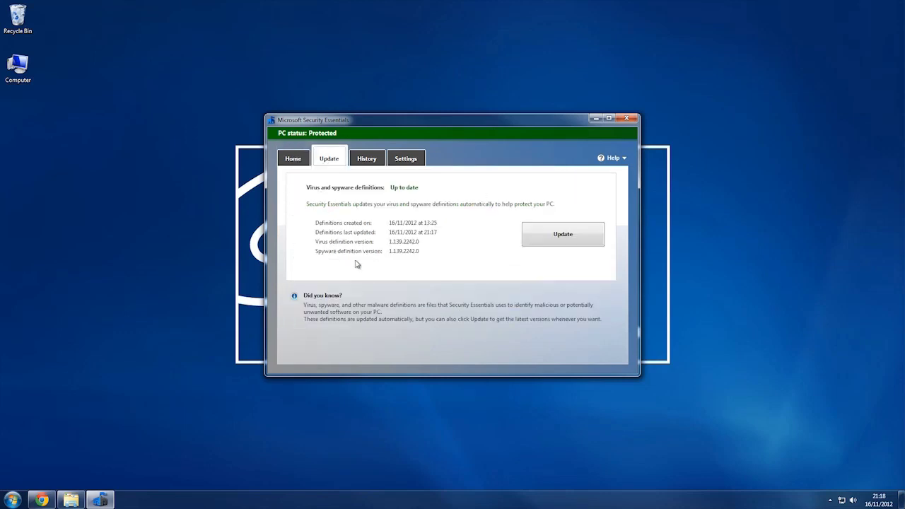
click(566, 242)
Step: Review the history of allowed items, all detected items and quarantined items
click(374, 164)
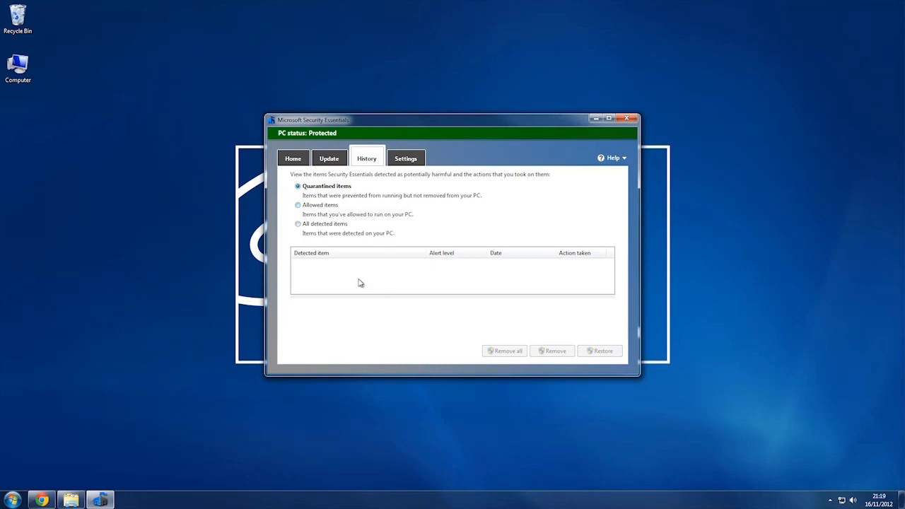
click(298, 205)
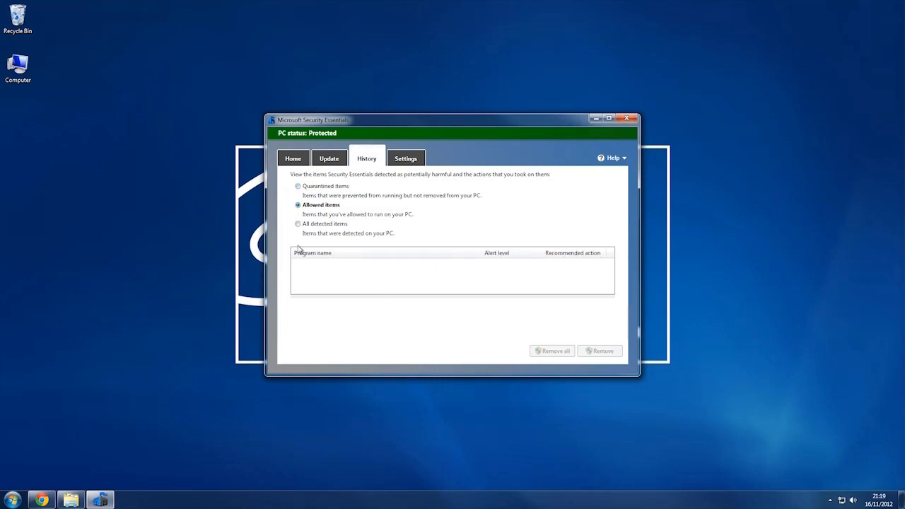
click(297, 224)
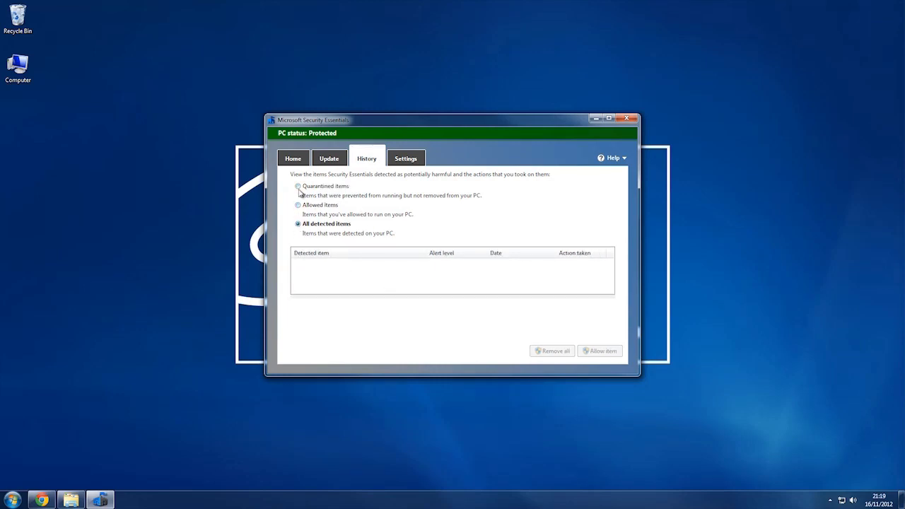
click(298, 187)
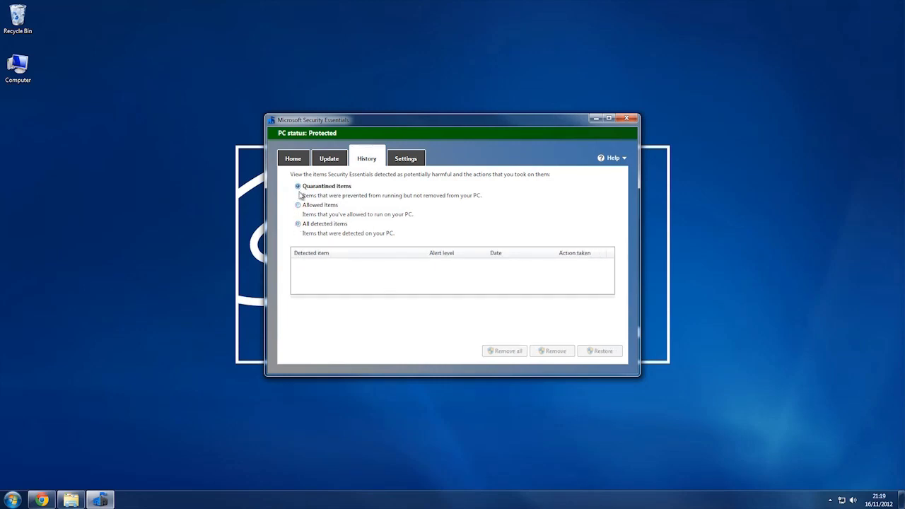
Step: Set the scheduled scan to run on Wednesday around 16:00
click(407, 160)
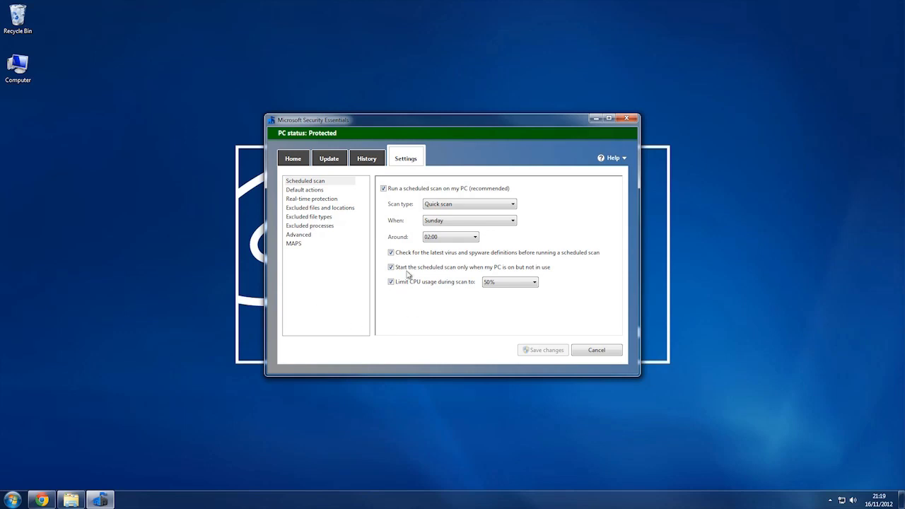
click(307, 183)
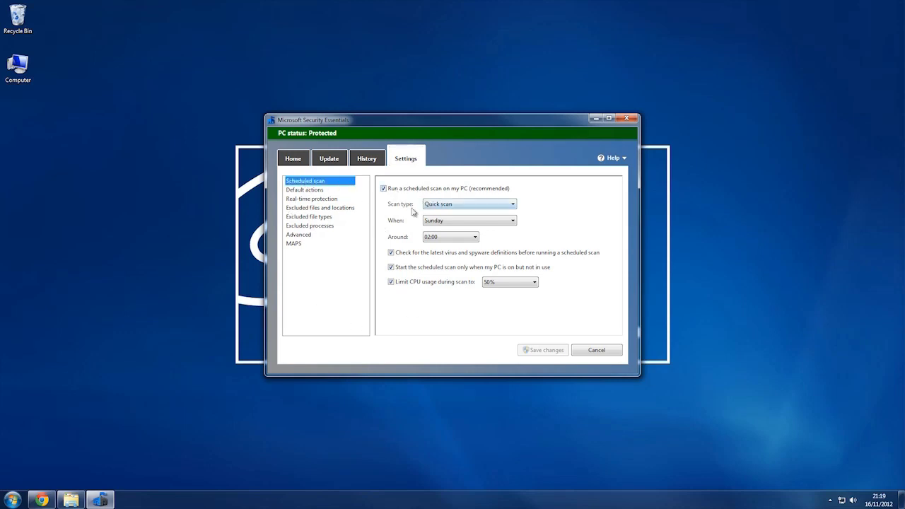
click(450, 222)
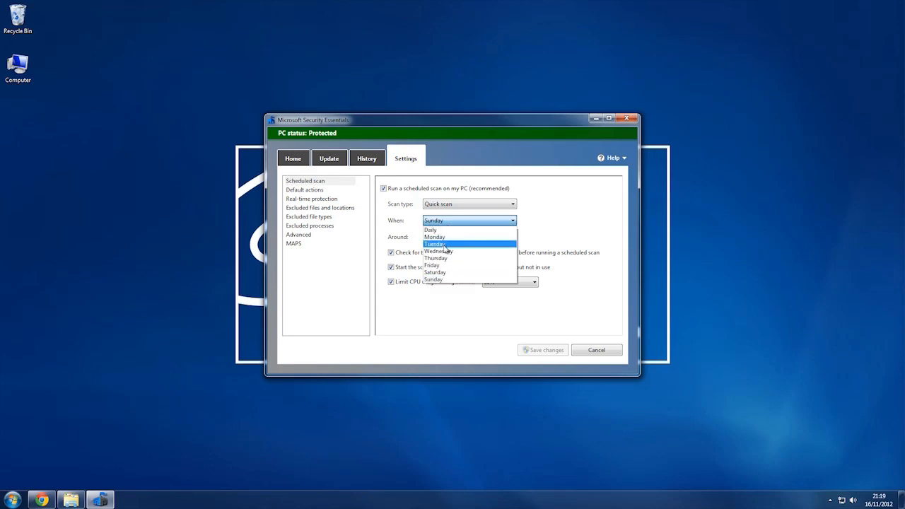
click(444, 251)
click(440, 239)
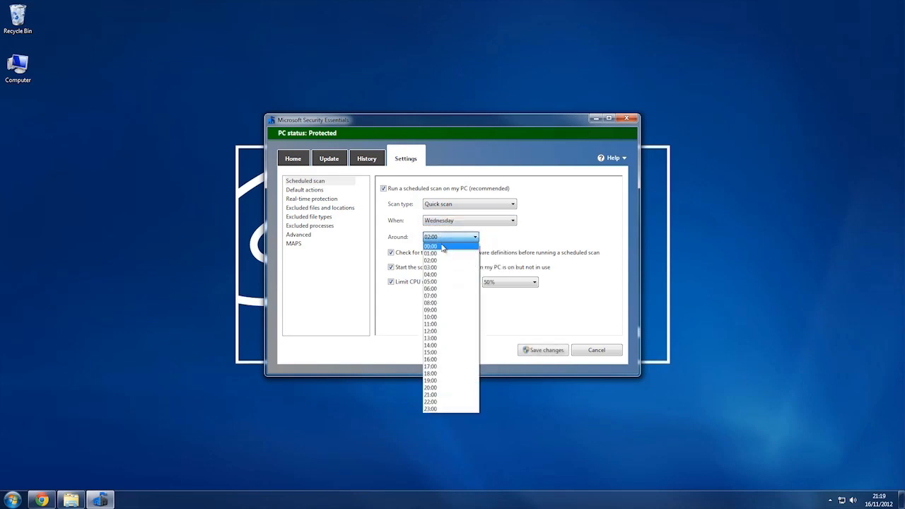
click(438, 359)
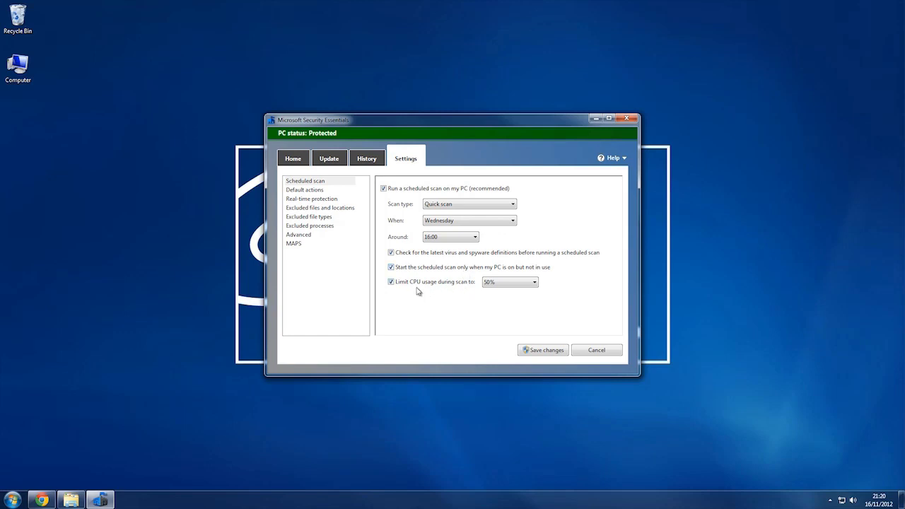
Step: Try a 10% CPU usage limit for scans, set it to 50%, and save the scheduled scan changes
click(506, 283)
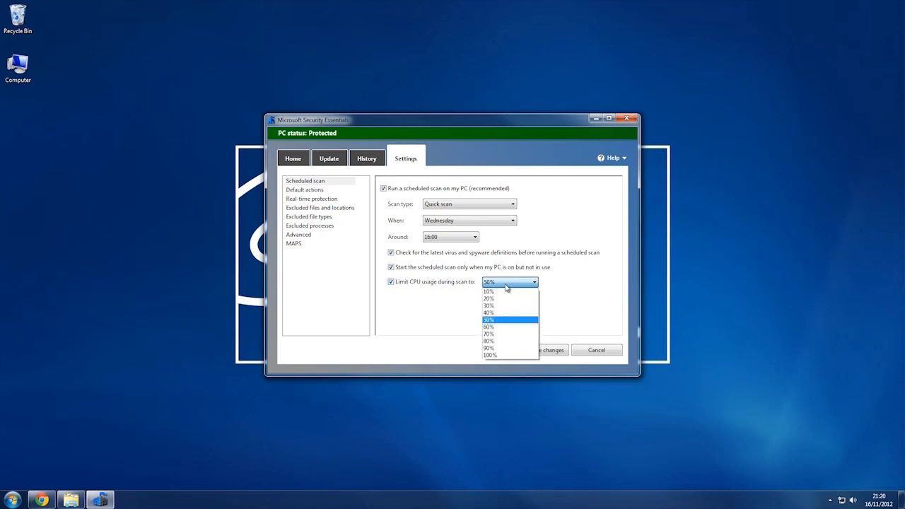
click(502, 291)
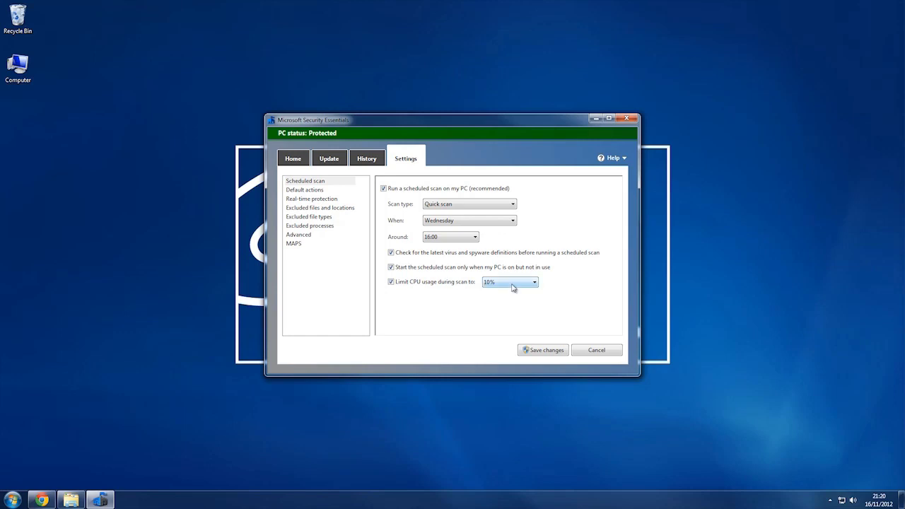
click(513, 287)
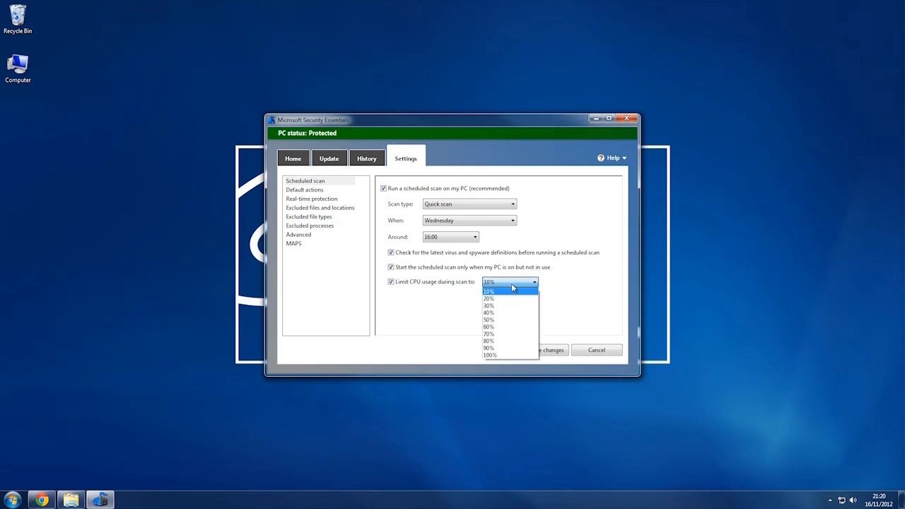
click(498, 319)
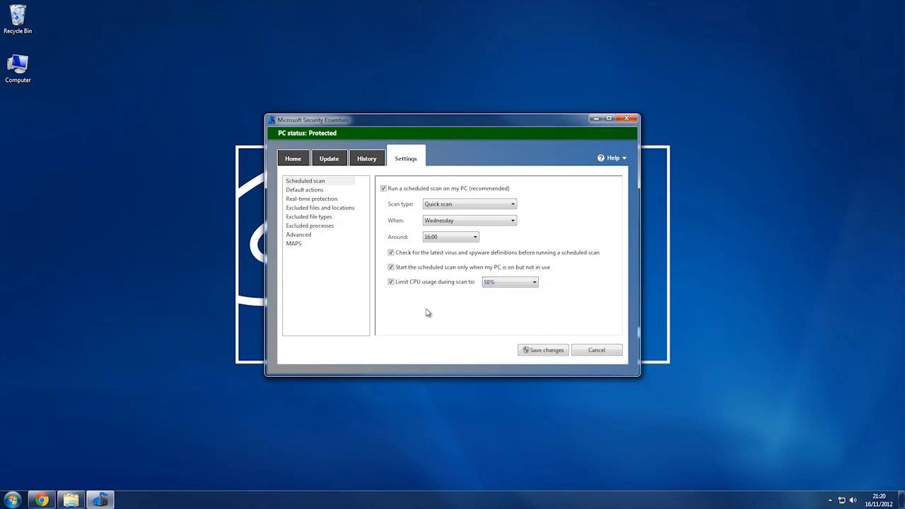
click(539, 353)
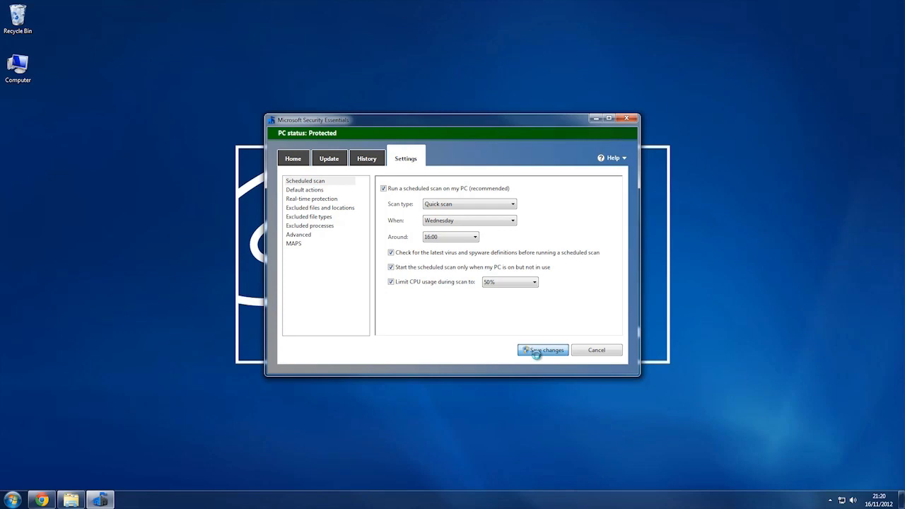
Step: Check the default action choices for the severe alert level and set it to Recommended action
click(313, 190)
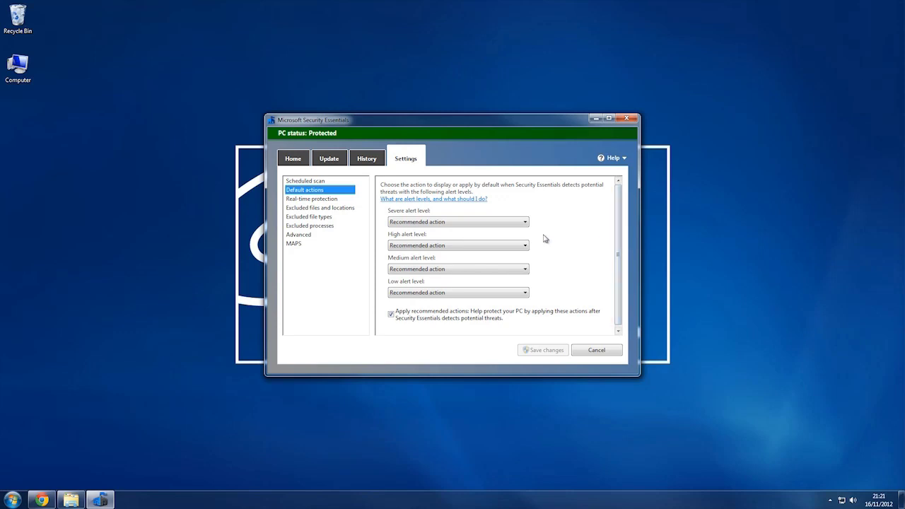
click(457, 222)
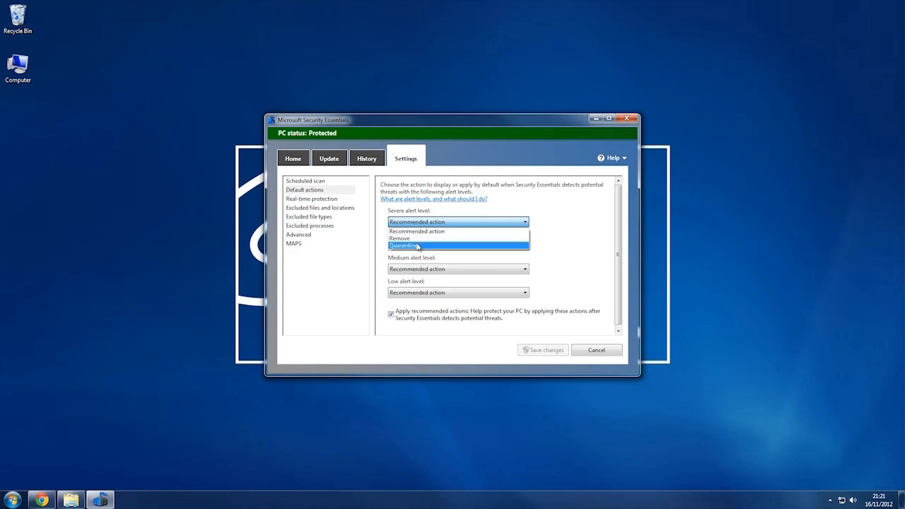
click(429, 231)
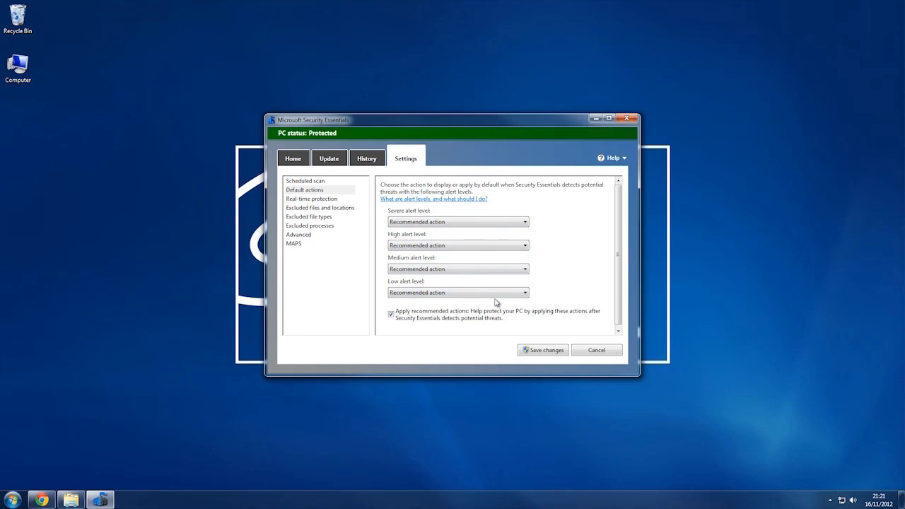
Step: Examine the real-time protection setting and the excluded files and locations, including the list of drives available for exclusion
click(317, 201)
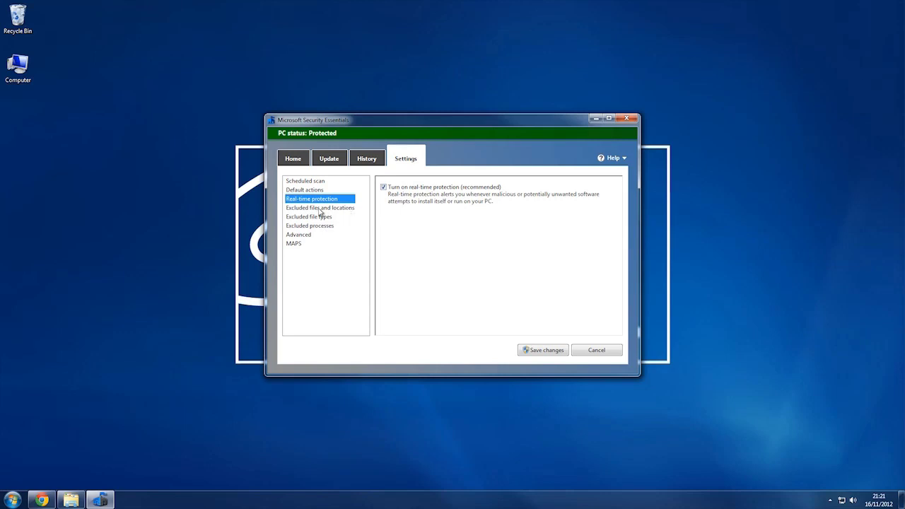
click(324, 208)
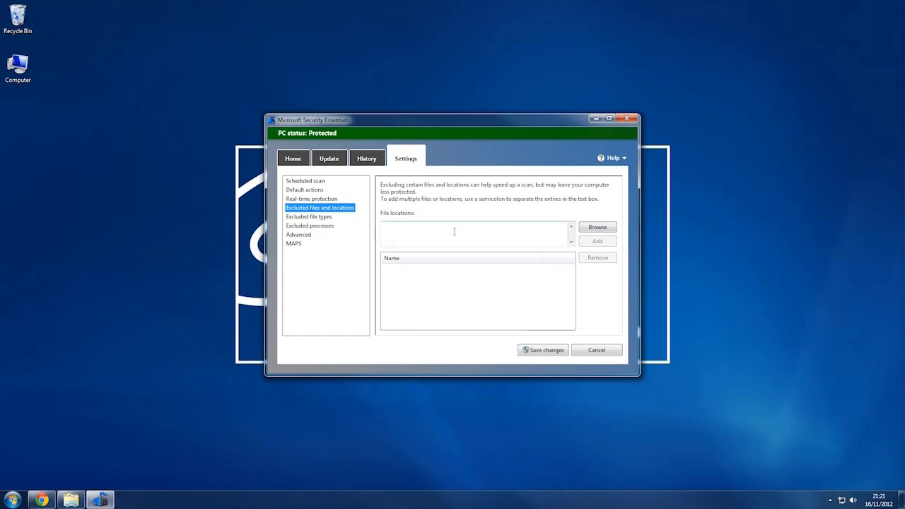
click(586, 228)
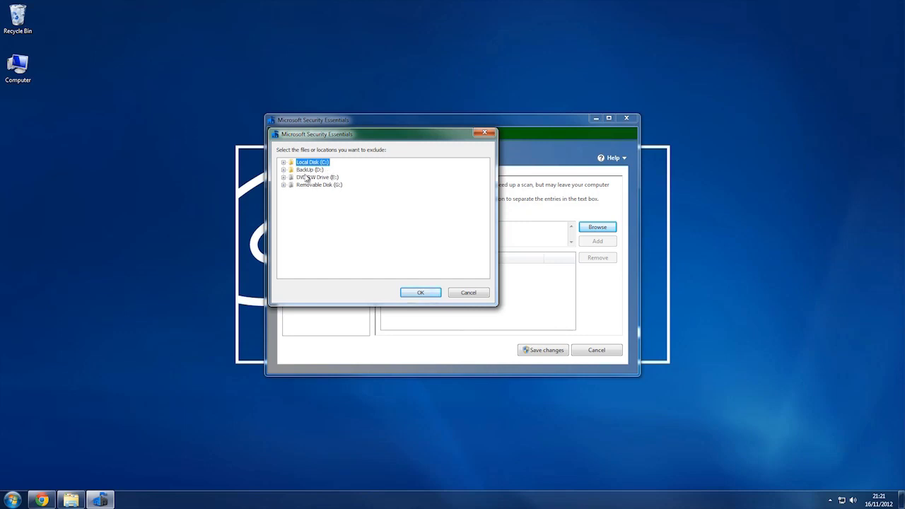
click(485, 134)
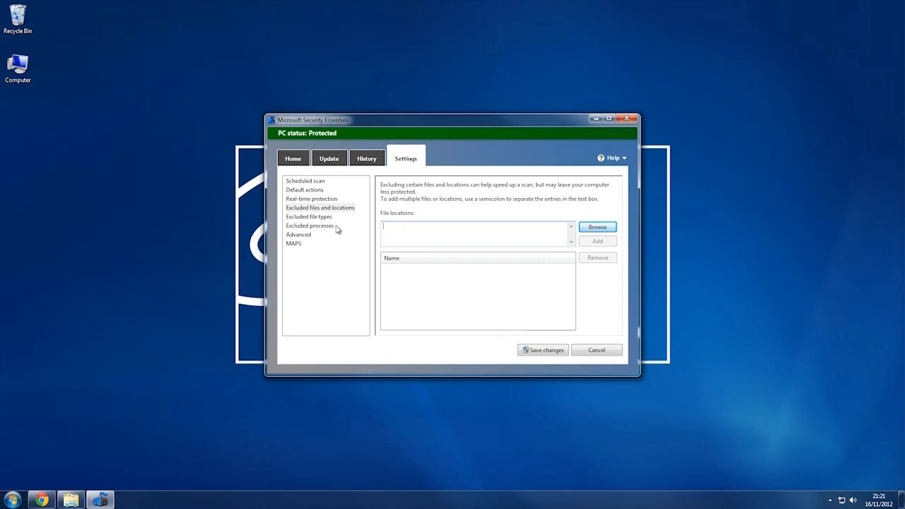
Step: Review the excluded processes, the advanced scan options and the MAPS membership choices
click(300, 226)
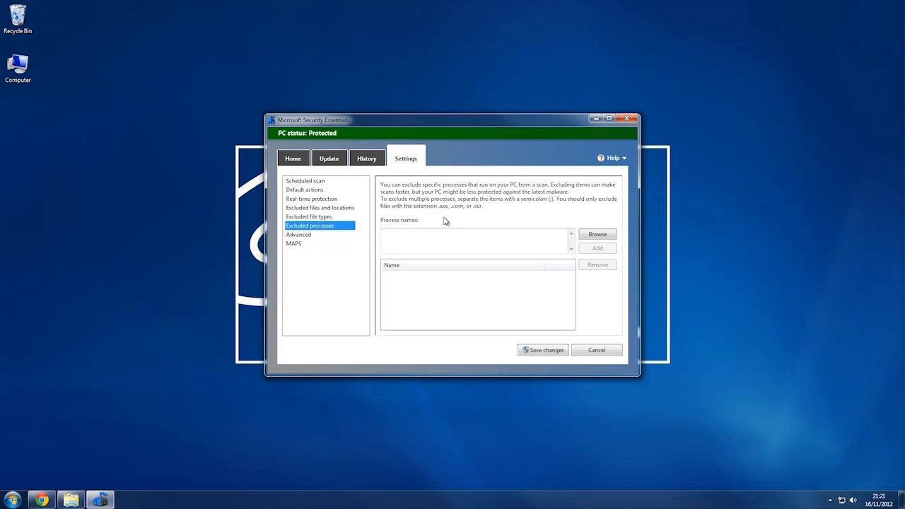
click(308, 236)
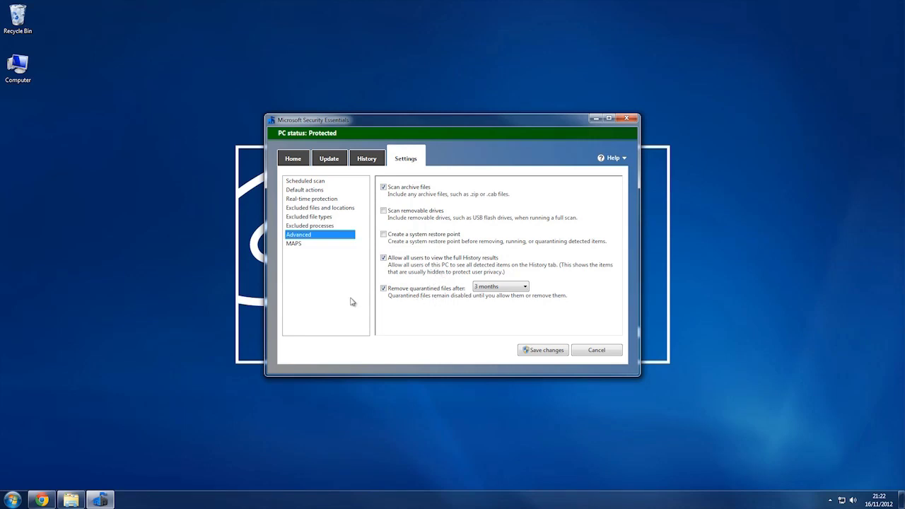
click(300, 246)
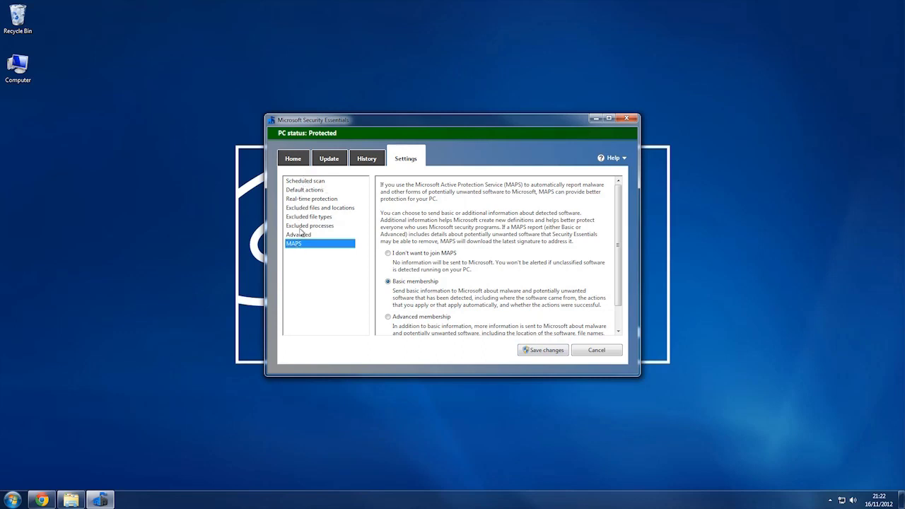
Step: Return to the scheduled scan settings and choose Quick scan as the scan type
click(303, 183)
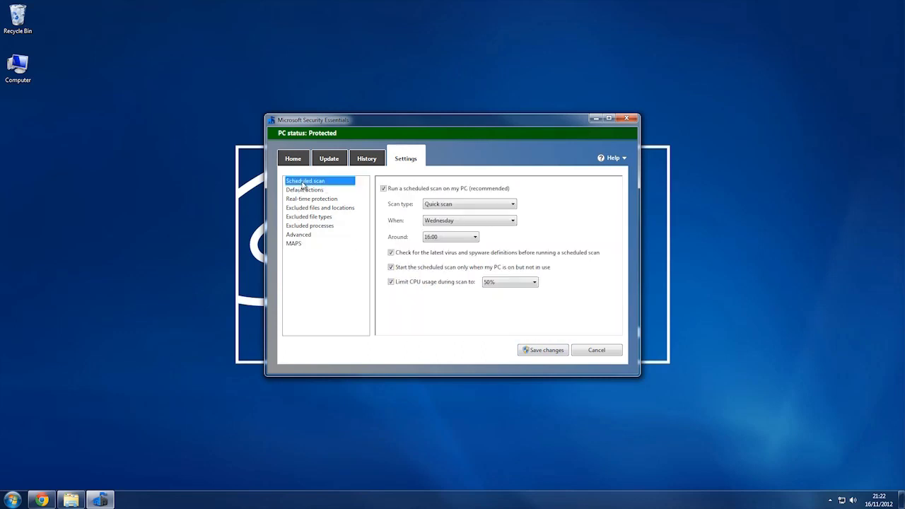
click(481, 206)
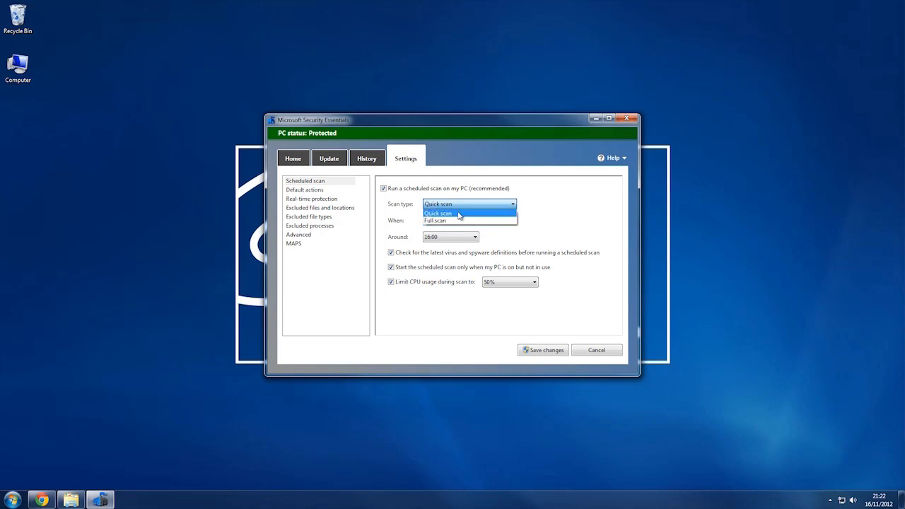
click(458, 214)
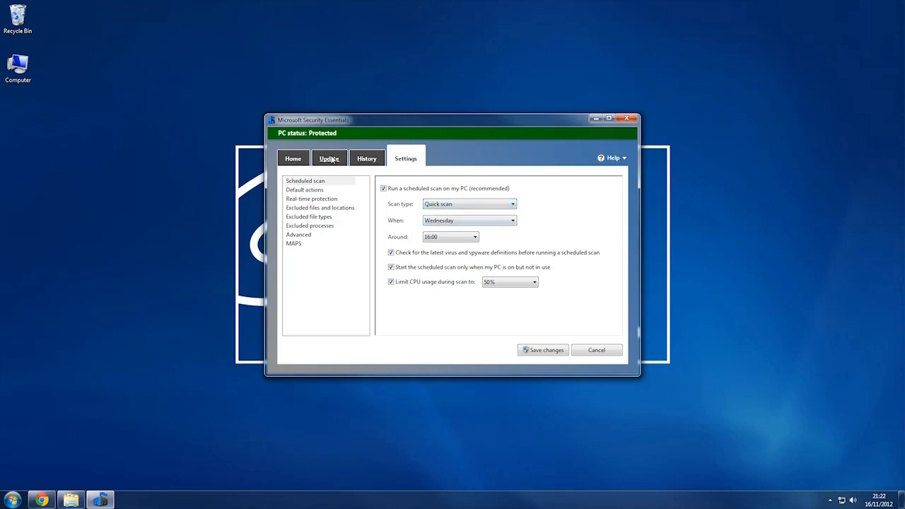
Step: Close the Security Essentials window and reopen the program from the hidden notification area icons
click(305, 160)
click(626, 118)
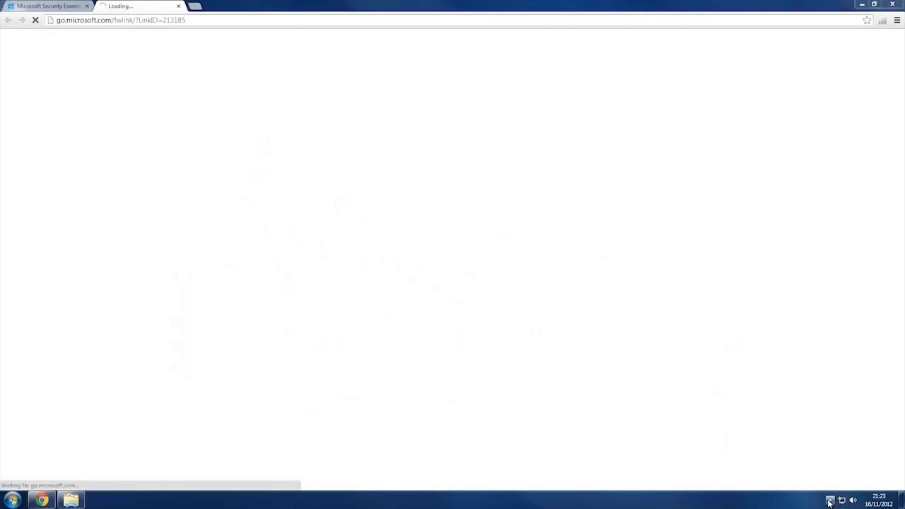
click(830, 500)
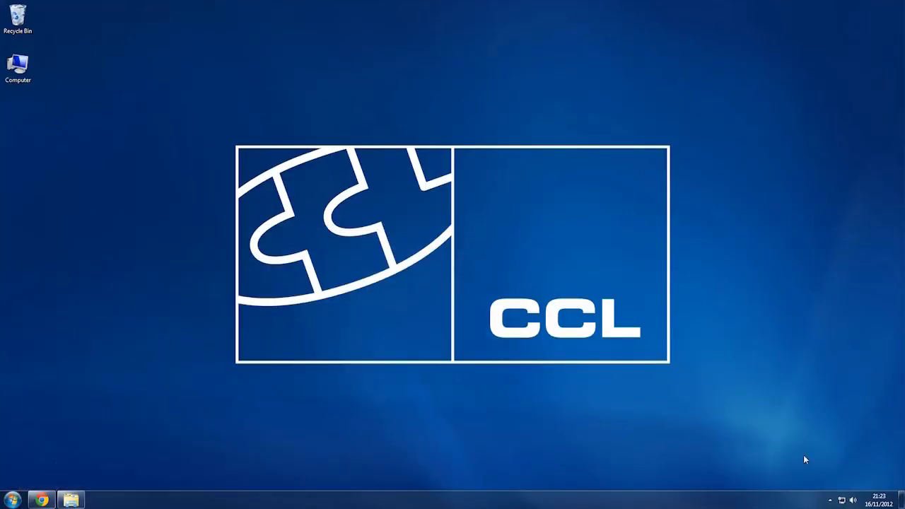
click(830, 500)
double_click(814, 452)
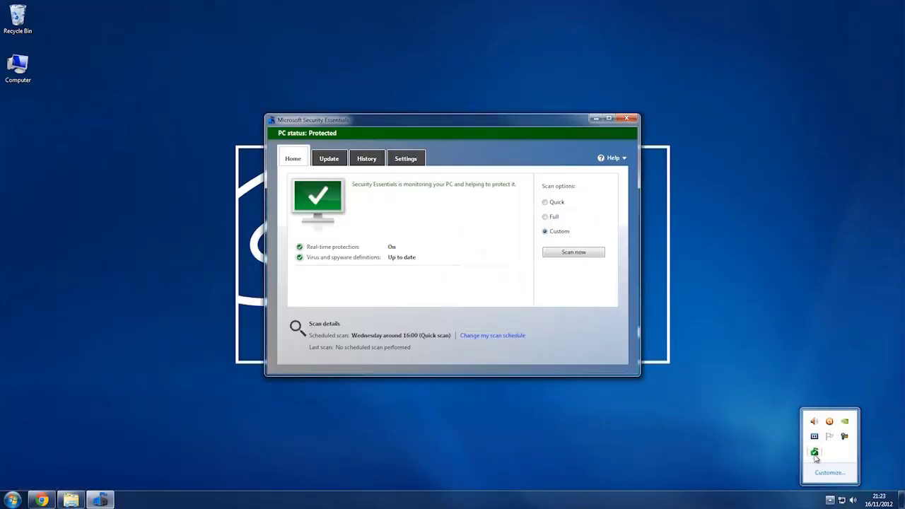
click(578, 127)
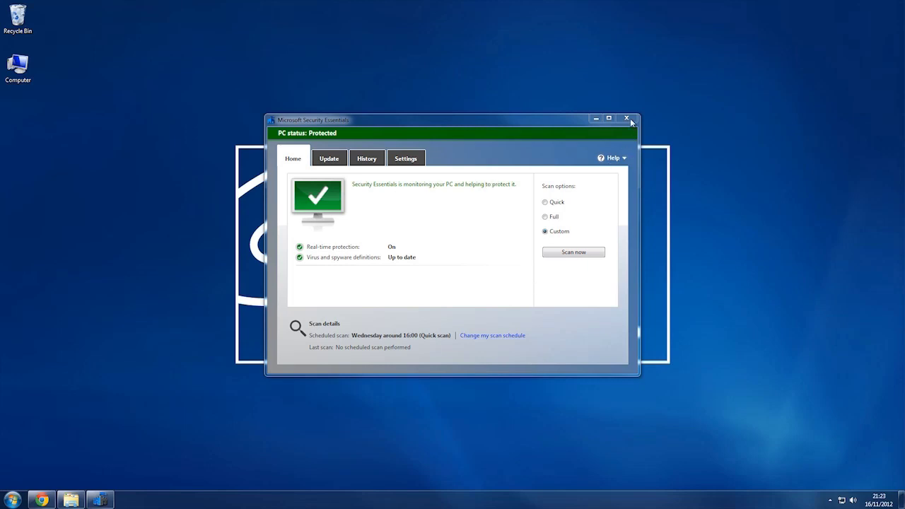